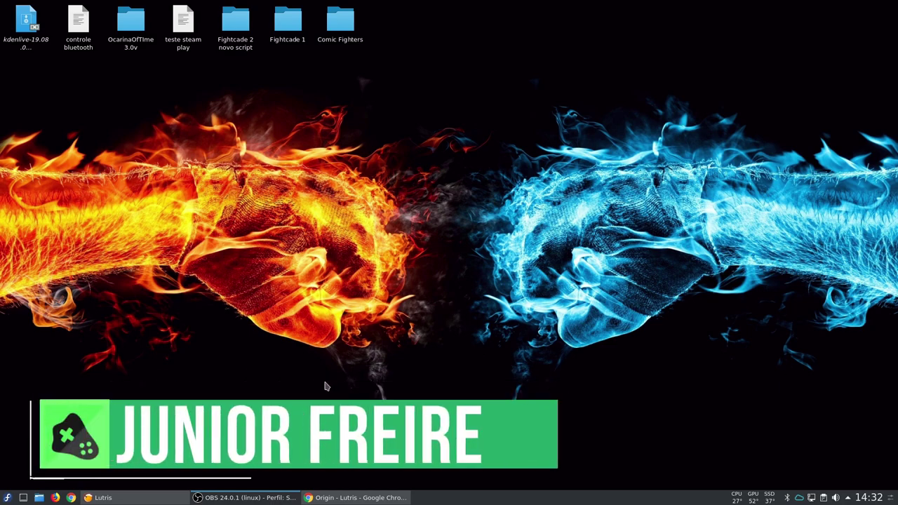
Open Lutris and inspect the Epic Games Store, GOG Galaxy and Overwatch entries in the library.
{"action": "left_click", "coordinate": [98, 497]}
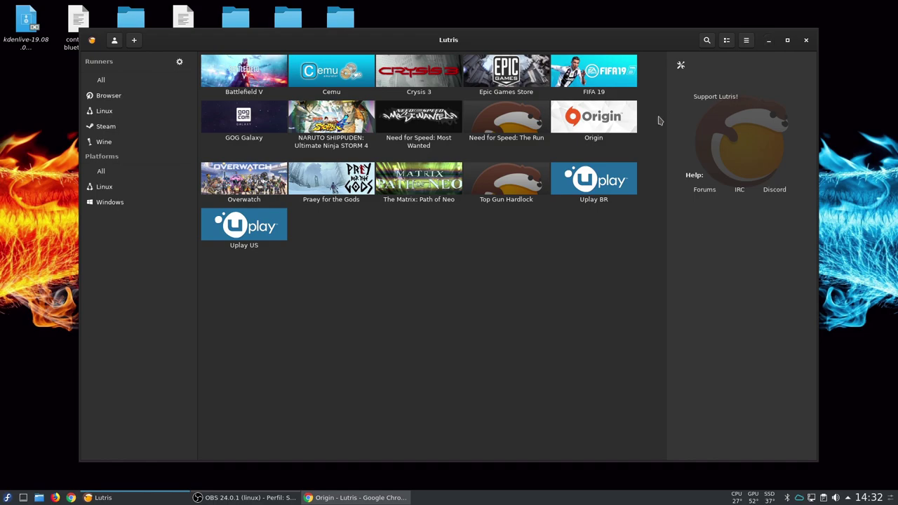
{"action": "left_click", "coordinate": [497, 81]}
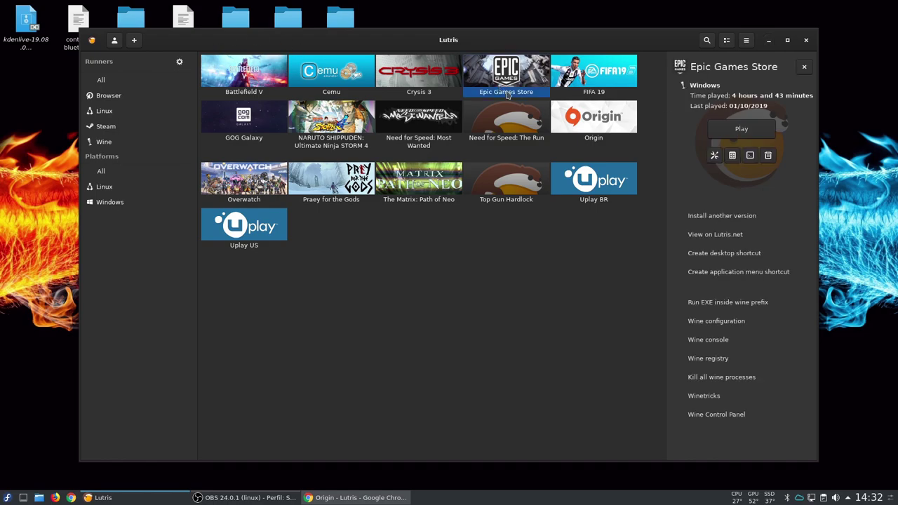
{"action": "left_click", "coordinate": [628, 126]}
{"action": "left_click", "coordinate": [239, 129]}
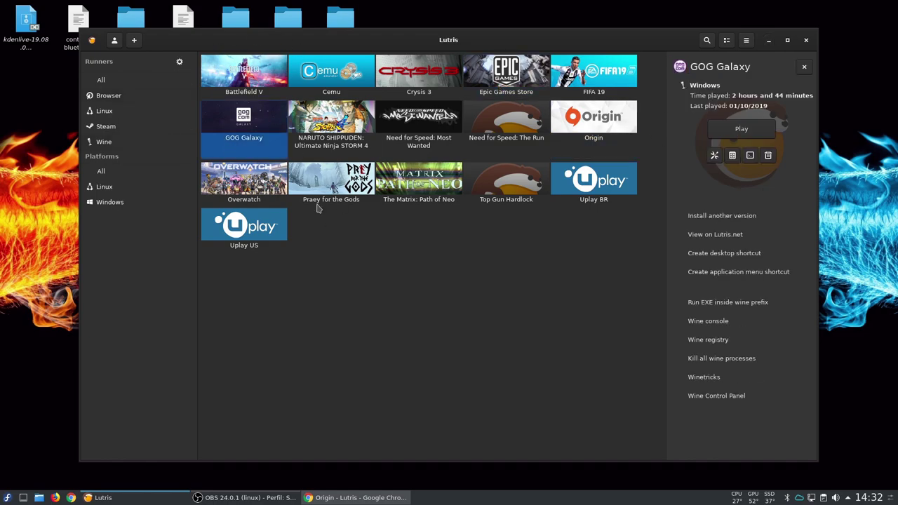
{"action": "left_click", "coordinate": [612, 202]}
{"action": "left_click", "coordinate": [238, 181]}
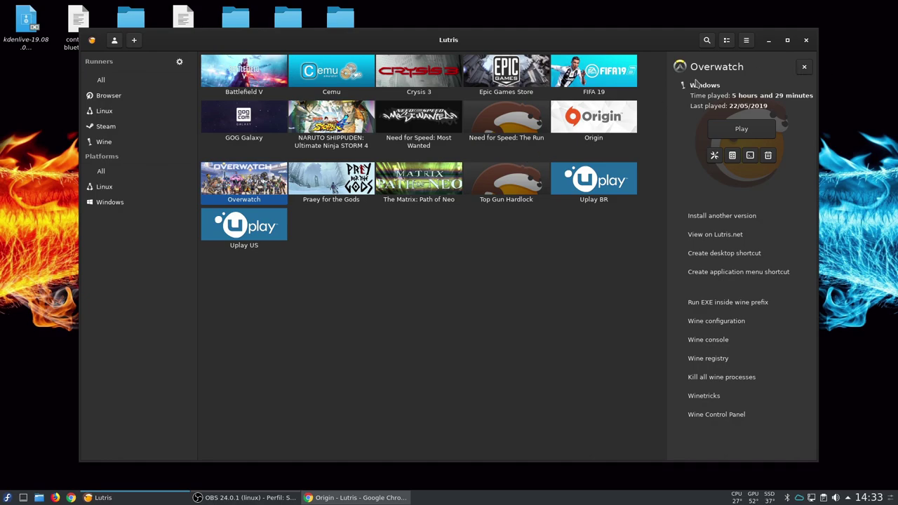
Switch to the lutris.net Origin page in Chrome and start the 10.5.40.26928 version installer, allowing xdg-open.
{"action": "left_click", "coordinate": [768, 40]}
{"action": "left_click", "coordinate": [375, 495]}
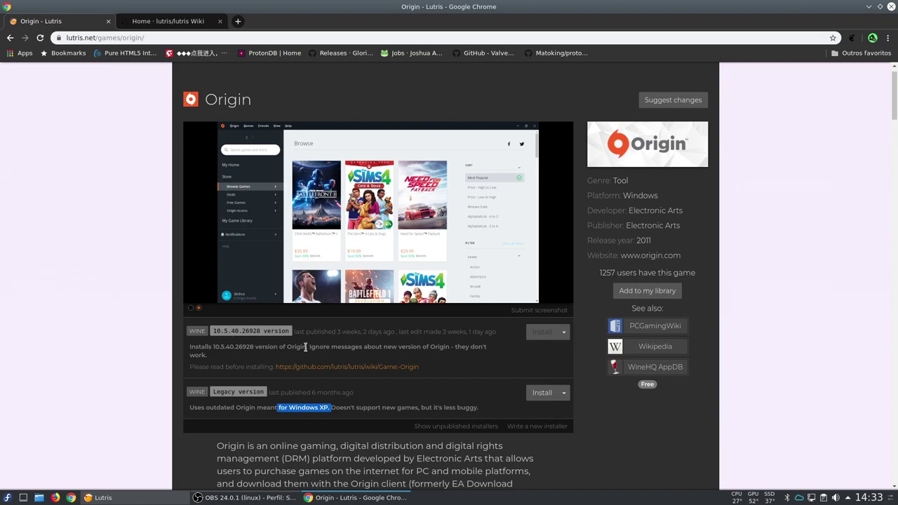
{"action": "left_click_drag", "start_coordinate": [306, 347], "coordinate": [351, 355]}
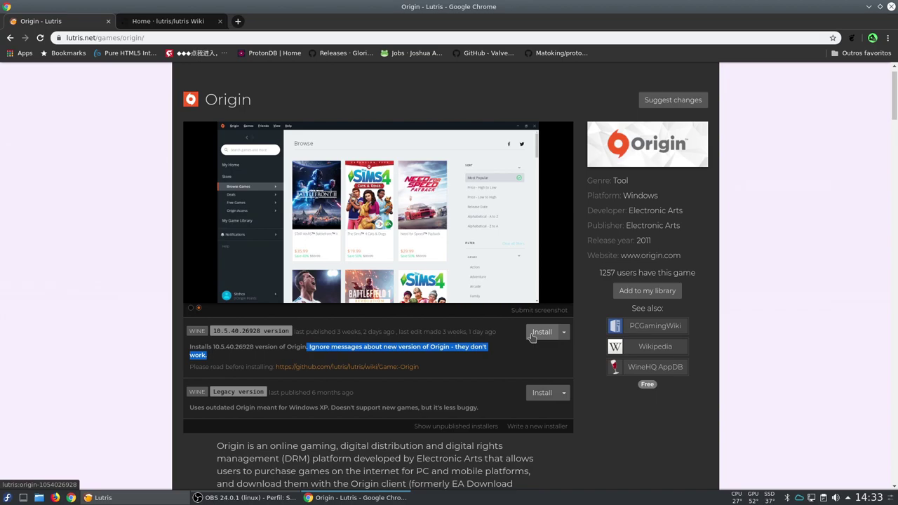
{"action": "left_click", "coordinate": [532, 335]}
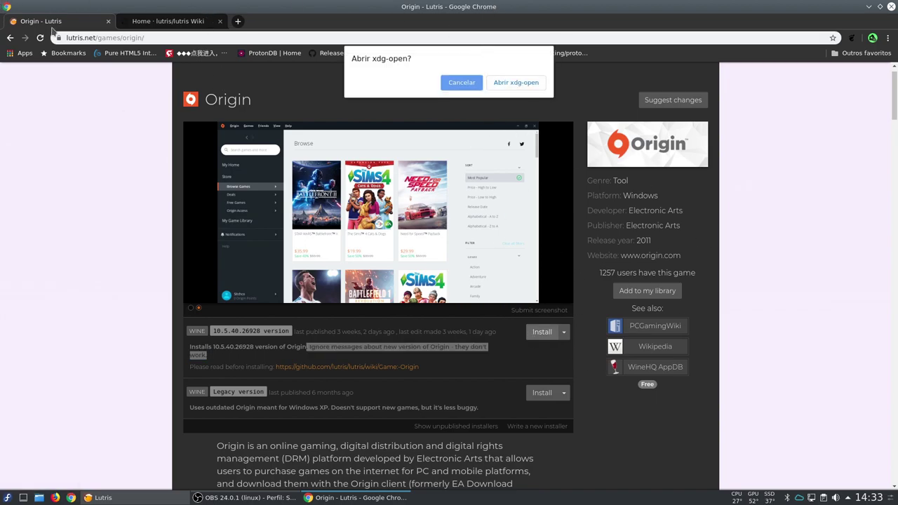
{"action": "left_click", "coordinate": [508, 85]}
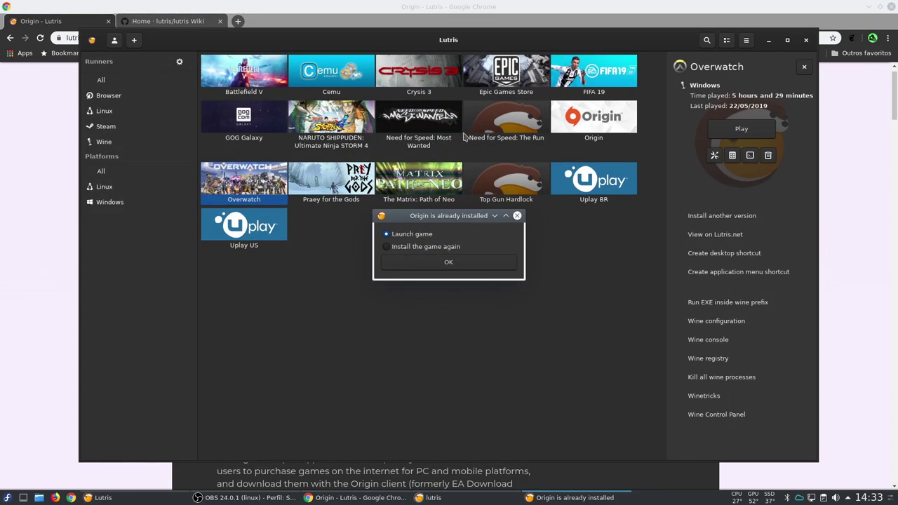
Choose to install Origin again and run the 10.5.40.26928 installer into the default Games/origin directory.
{"action": "left_click", "coordinate": [388, 247]}
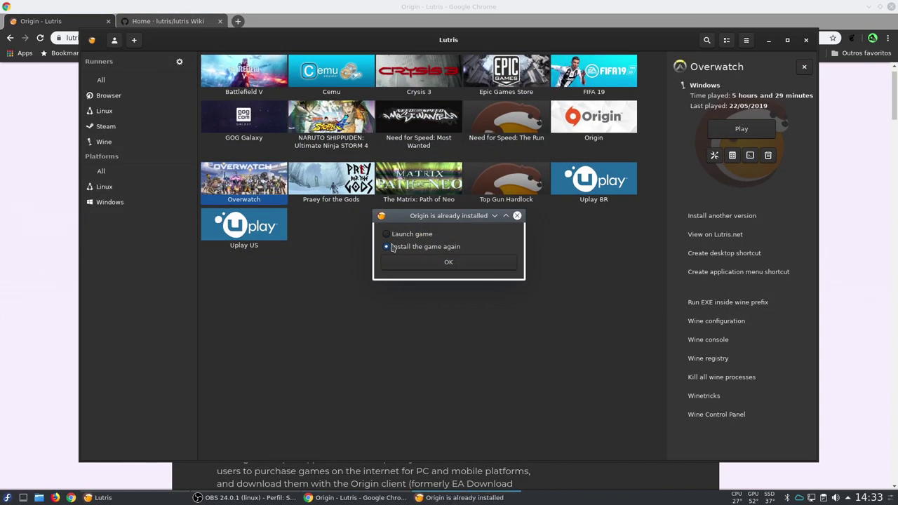
{"action": "left_click", "coordinate": [448, 262]}
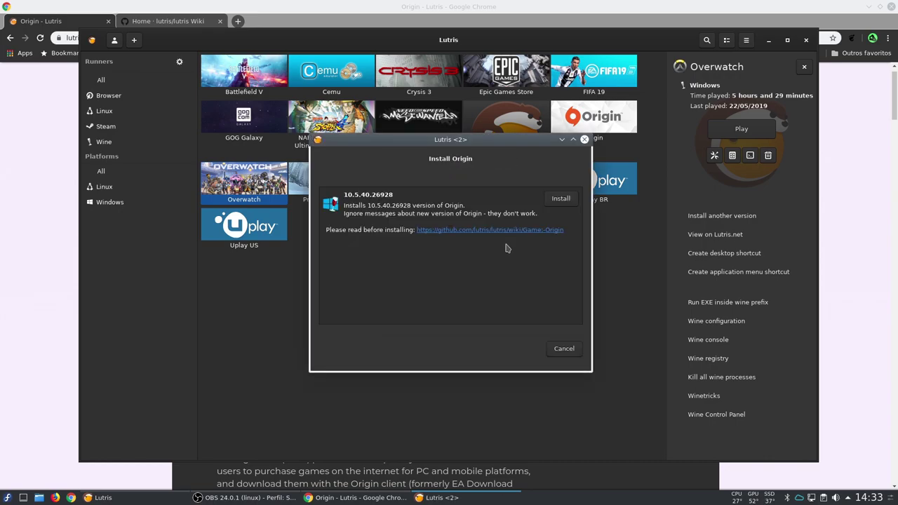
{"action": "left_click", "coordinate": [552, 200]}
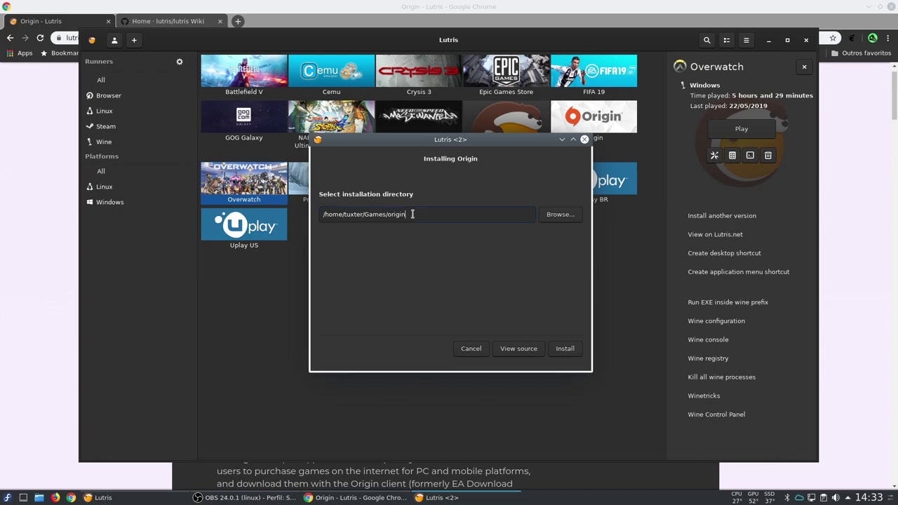
{"action": "left_click_drag", "start_coordinate": [460, 145], "coordinate": [450, 172]}
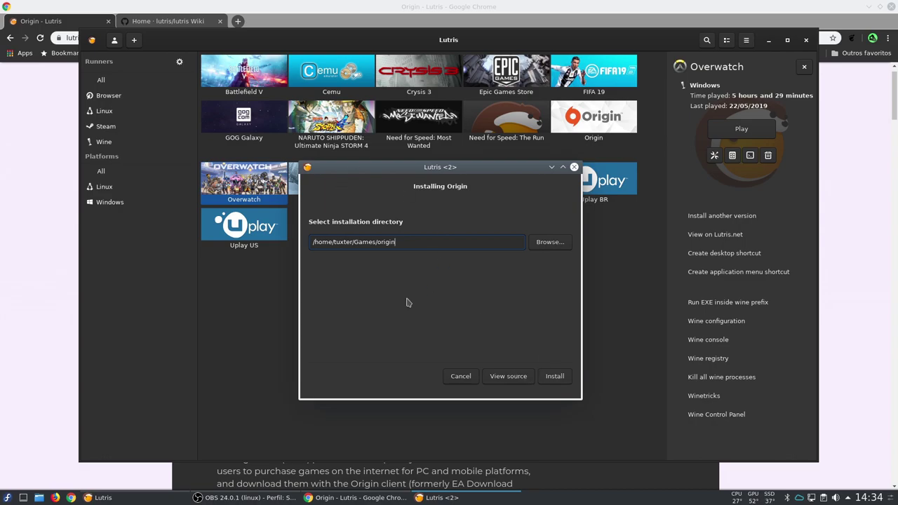
{"action": "left_click", "coordinate": [555, 375]}
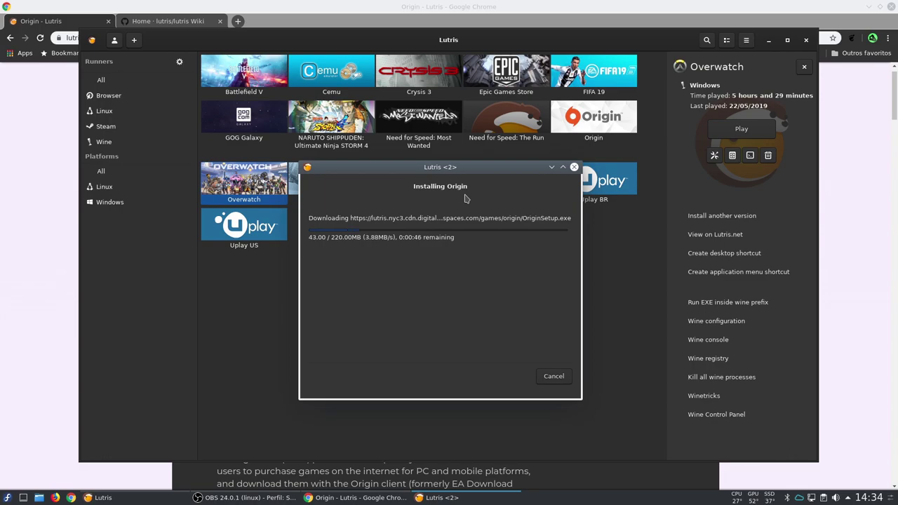
Minimize the Chrome and Lutris windows and close the finished Origin installer without launching or creating shortcuts.
{"action": "left_click", "coordinate": [870, 7]}
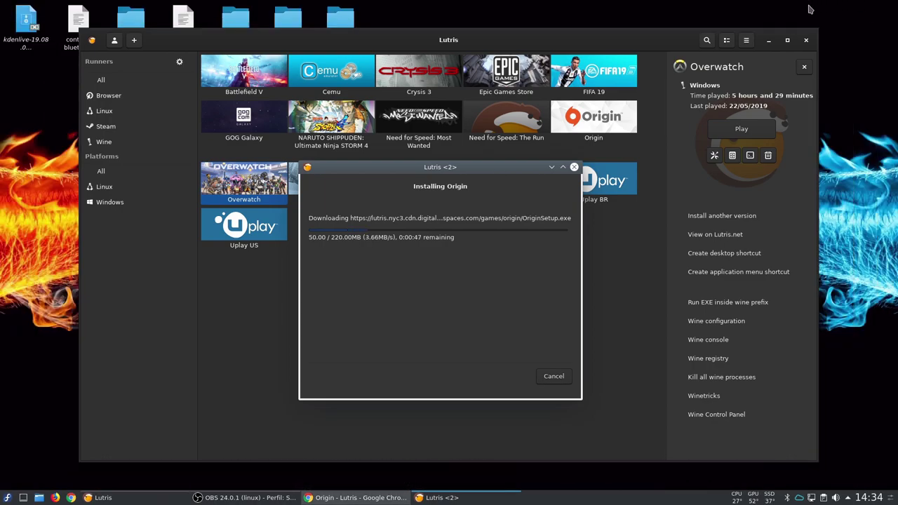
{"action": "left_click", "coordinate": [768, 40]}
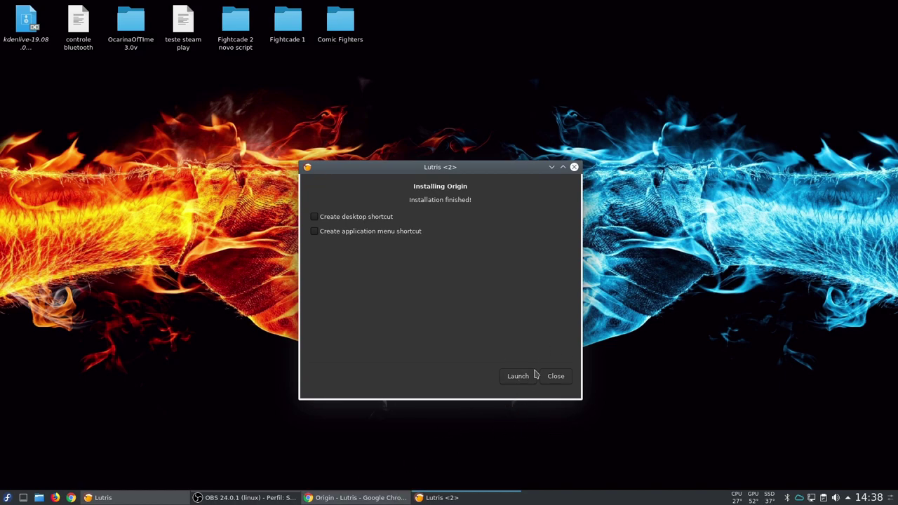
{"action": "left_click", "coordinate": [556, 378]}
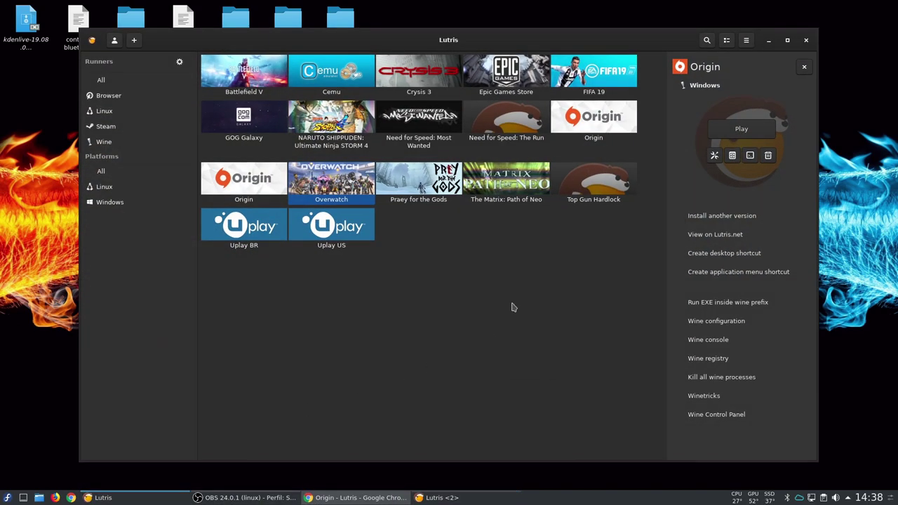
{"action": "key", "text": "alt+Tab"}
{"action": "left_click", "coordinate": [556, 375]}
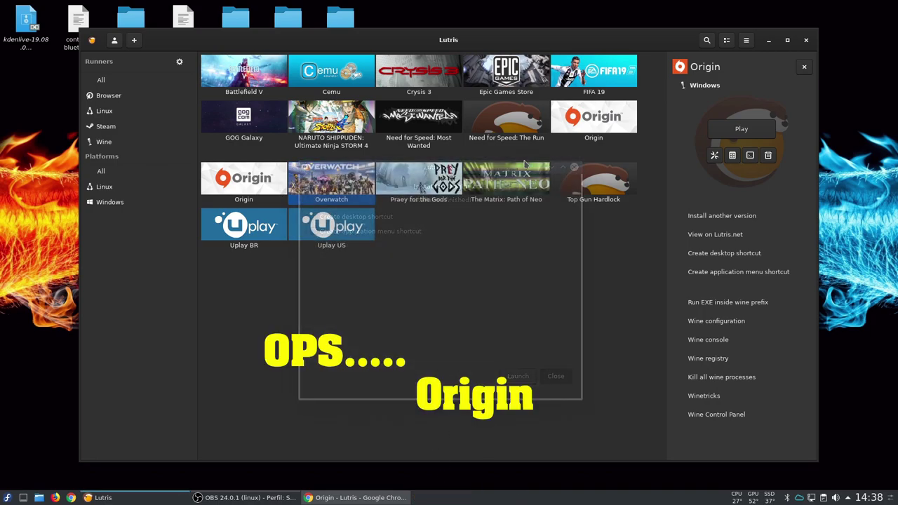
Check the game options of the Origin entry beside Overwatch and leave its configuration without saving.
{"action": "left_click", "coordinate": [250, 178]}
{"action": "right_click", "coordinate": [250, 178]}
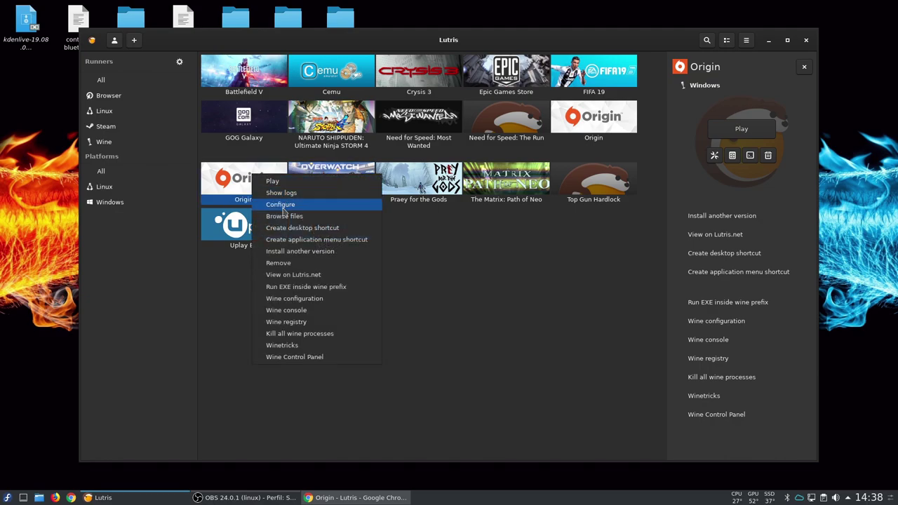
{"action": "left_click", "coordinate": [281, 204]}
{"action": "left_click", "coordinate": [342, 138]}
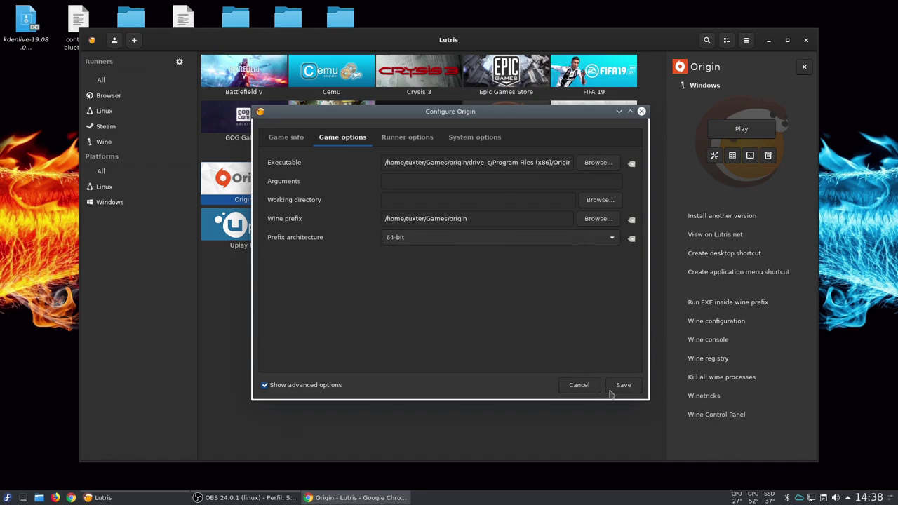
{"action": "left_click", "coordinate": [578, 387]}
Check the runner options and Wine prefix path of the Origin entry below FIFA 19.
{"action": "left_click", "coordinate": [586, 128]}
{"action": "right_click", "coordinate": [586, 131]}
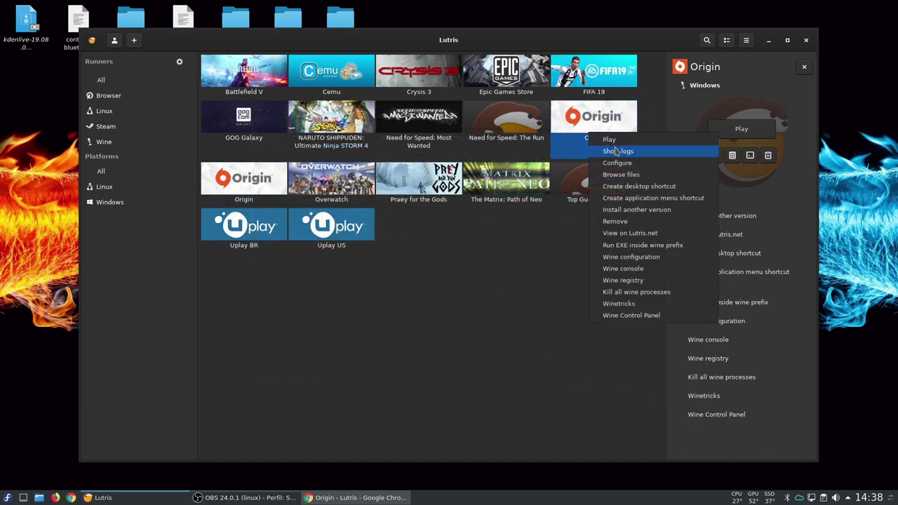
{"action": "left_click", "coordinate": [611, 162]}
{"action": "left_click", "coordinate": [407, 137]}
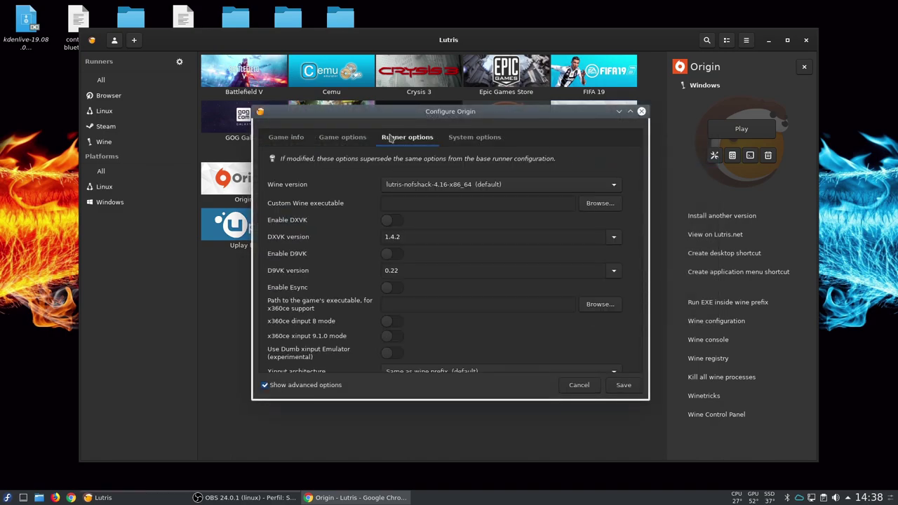
{"action": "left_click", "coordinate": [342, 137]}
{"action": "left_click", "coordinate": [543, 219]}
{"action": "key", "text": "ctrl+a"}
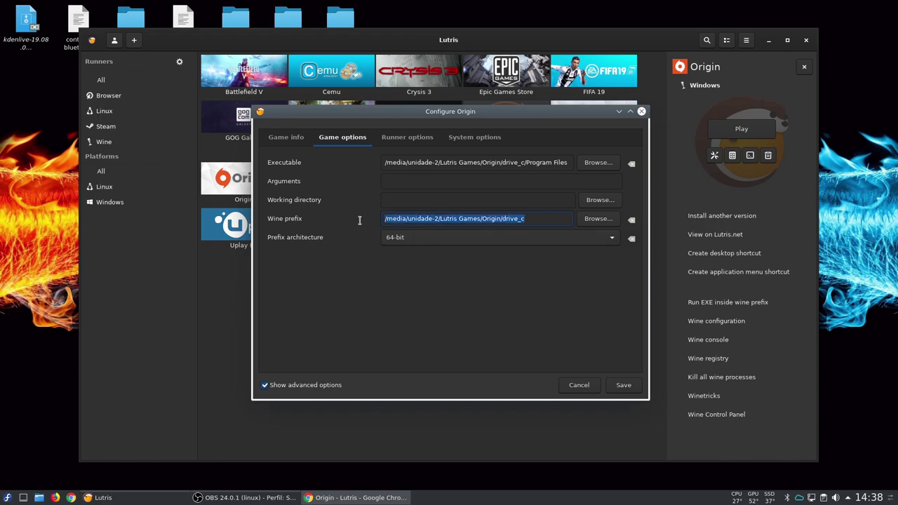
Rename the newly installed Origin entry, whose Wine prefix is in Games/origin, to "Origin teste" and save the configuration.
{"action": "left_click", "coordinate": [224, 203]}
{"action": "right_click", "coordinate": [237, 201]}
{"action": "left_click", "coordinate": [254, 231]}
{"action": "left_click", "coordinate": [343, 138]}
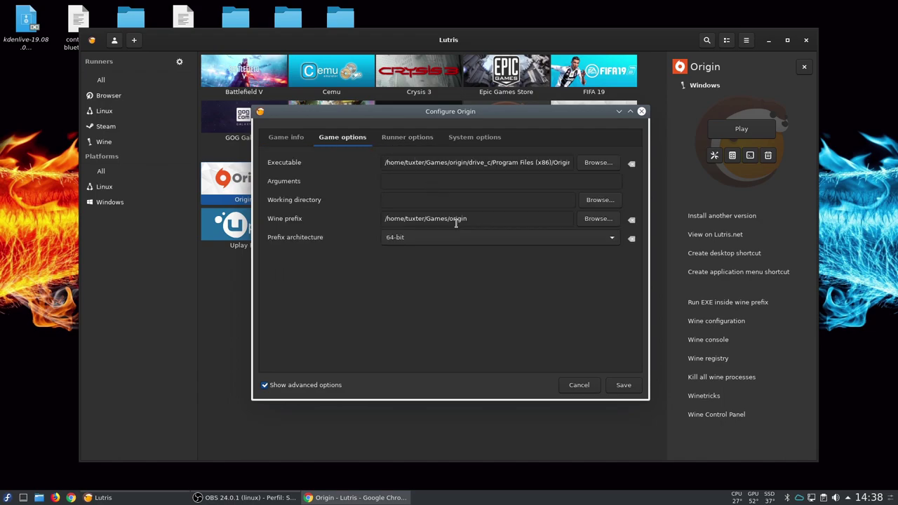
{"action": "left_click", "coordinate": [295, 138]}
{"action": "left_click", "coordinate": [443, 209]}
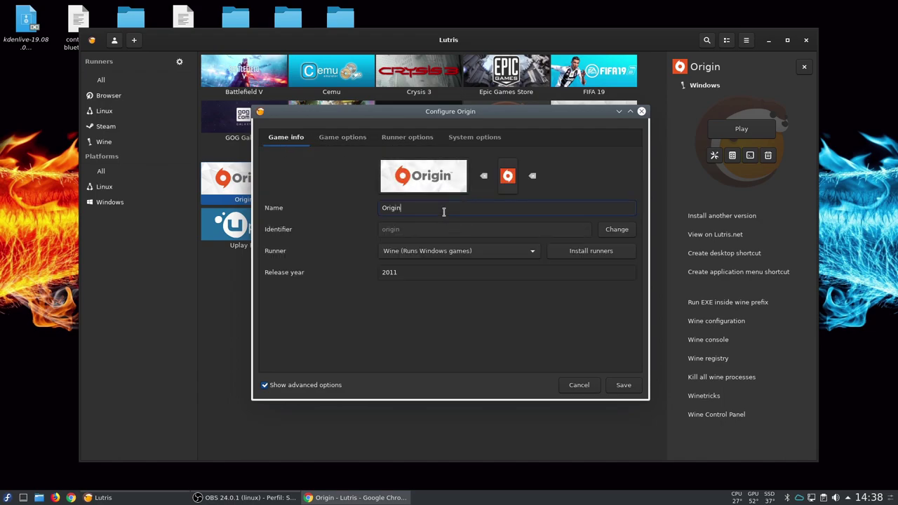
{"action": "type", "text": "teste"}
{"action": "left_click", "coordinate": [621, 387]}
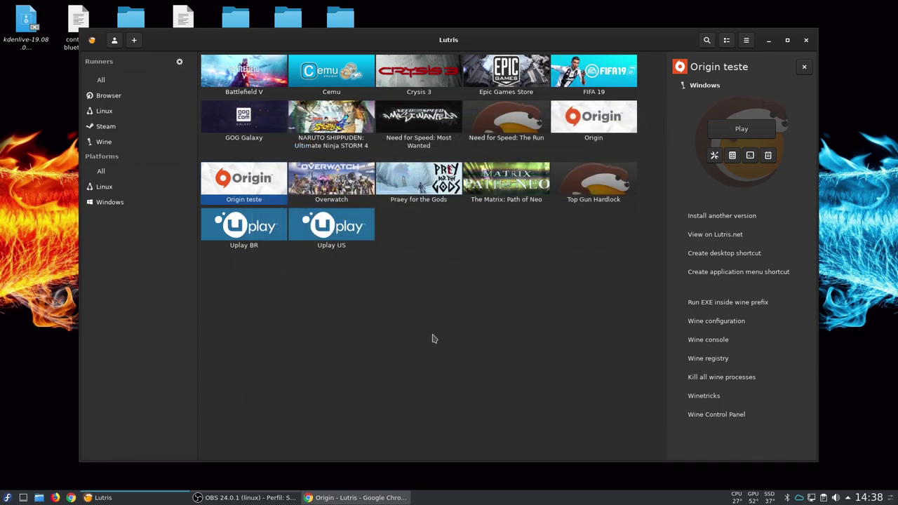
Launch Origin teste from the library and minimize the Lutris window.
{"action": "left_click", "coordinate": [434, 221]}
{"action": "right_click", "coordinate": [269, 184]}
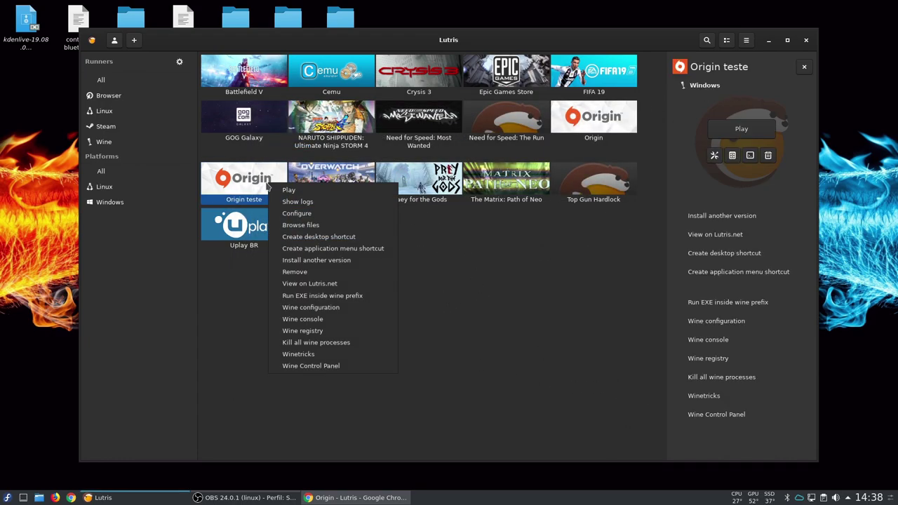
{"action": "left_click", "coordinate": [288, 189]}
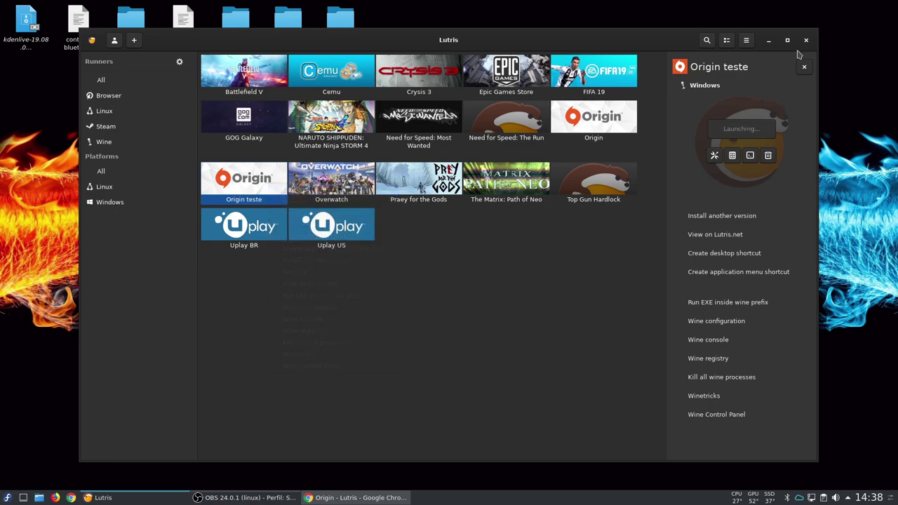
{"action": "left_click", "coordinate": [767, 40]}
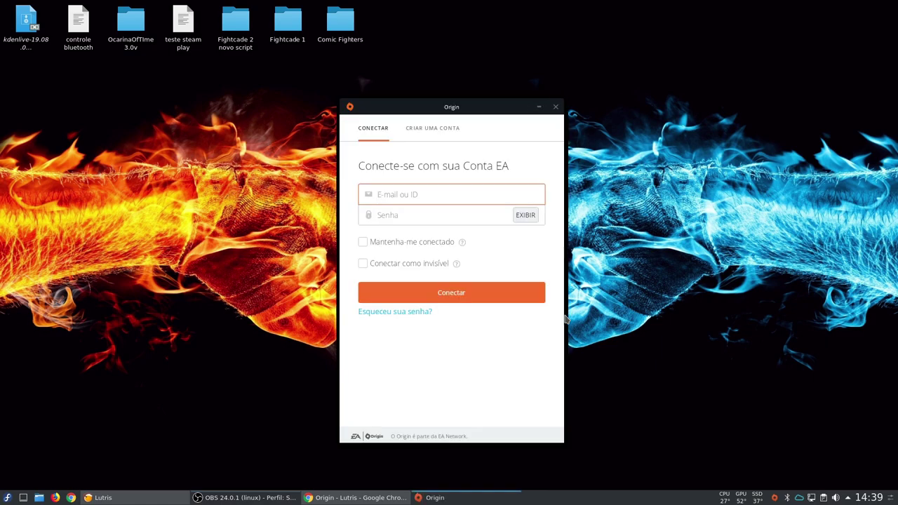
Sign in to the EA account with the user ID and account password, enabling "Mantenha-me conectado".
{"action": "type", "text": "tuxter_games"}
{"action": "key", "text": "Tab"}
{"action": "type", "text": "a"}
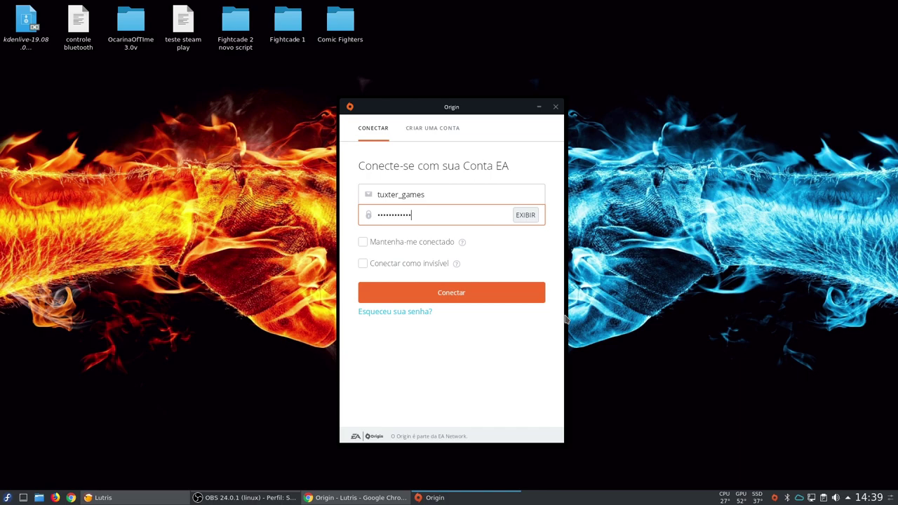
{"action": "key", "text": "Tab"}
{"action": "key", "text": "space"}
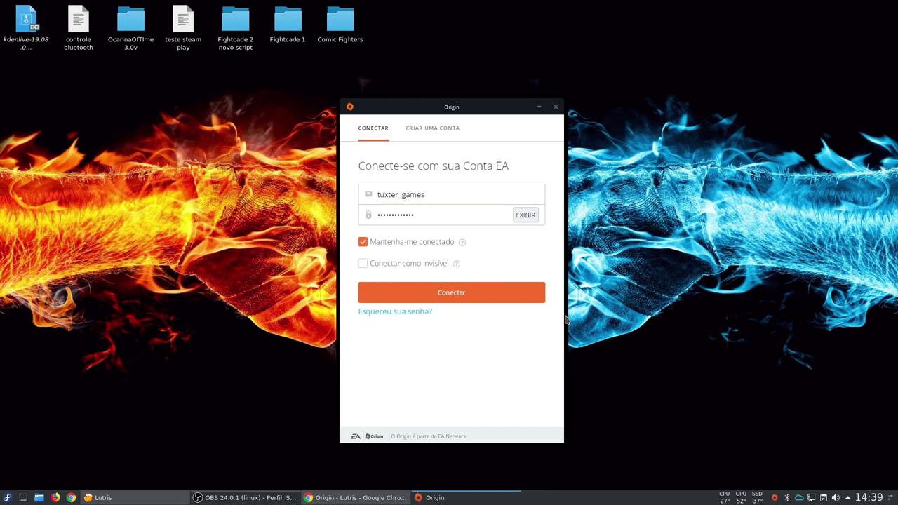
{"action": "left_click", "coordinate": [452, 300]}
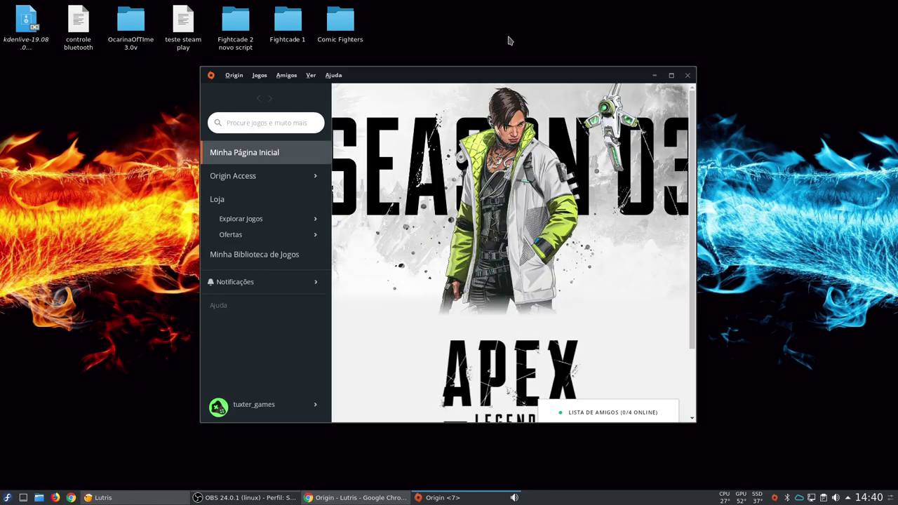
Maximize the Origin window and browse the Loja page down to the Tendências games.
{"action": "left_click", "coordinate": [671, 75]}
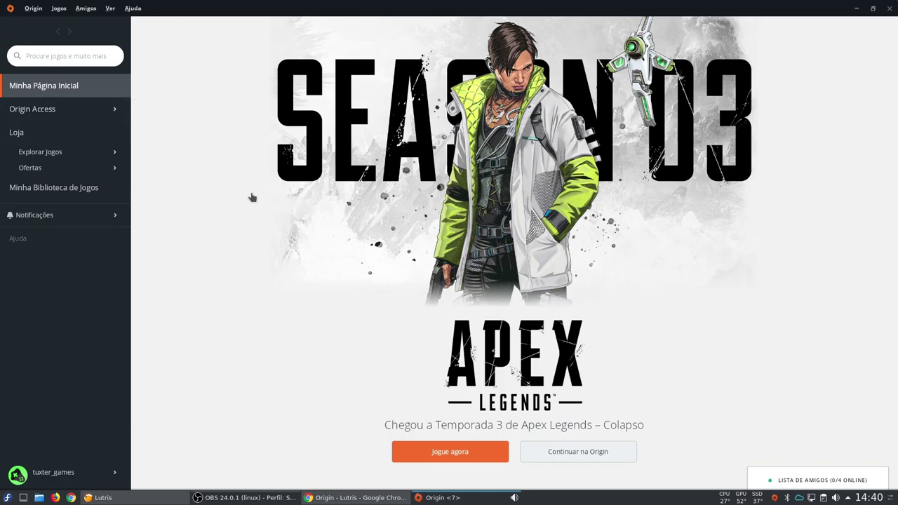
{"action": "left_click", "coordinate": [54, 132]}
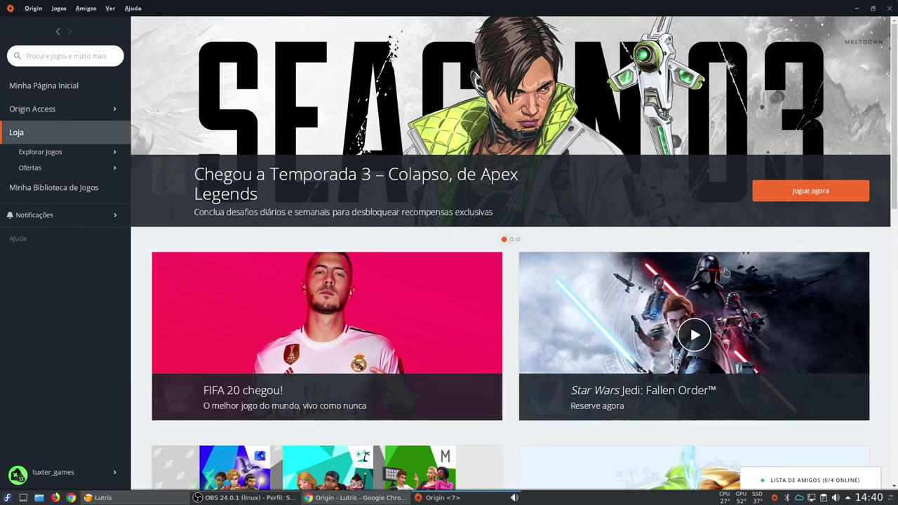
{"action": "scroll", "coordinate": [729, 280], "scroll_direction": "down", "scroll_amount": 3}
{"action": "scroll", "coordinate": [730, 280], "scroll_direction": "down", "scroll_amount": 7}
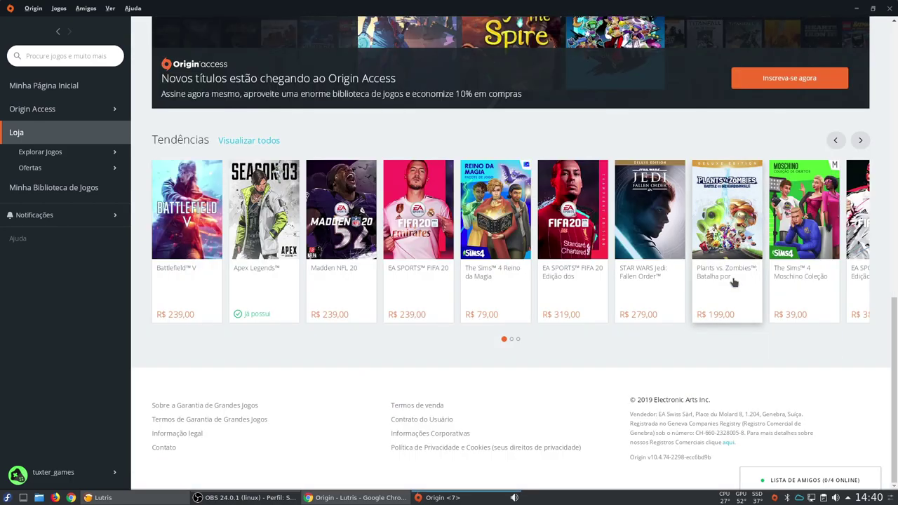
{"action": "scroll", "coordinate": [733, 282], "scroll_direction": "up", "scroll_amount": 1}
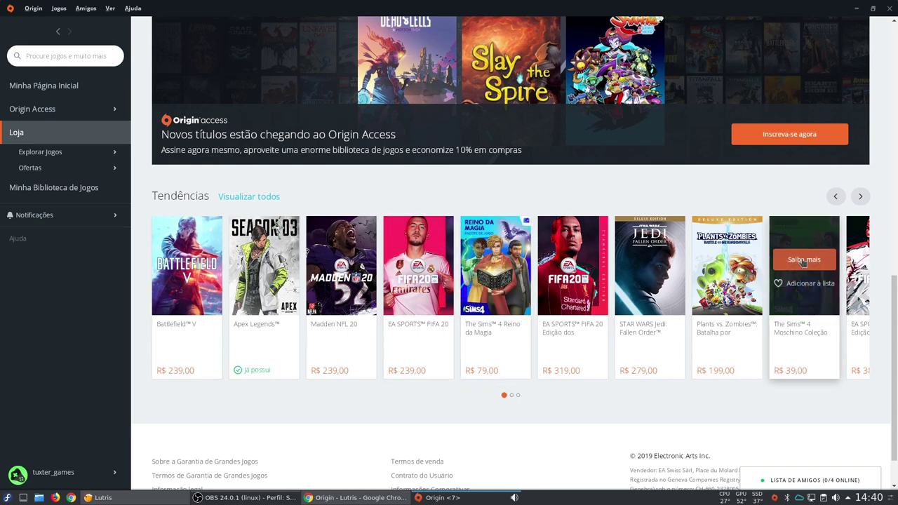
Open Minha Biblioteca de Jogos and look through the favourites and all the other owned games.
{"action": "scroll", "coordinate": [495, 336], "scroll_direction": "up", "scroll_amount": 7}
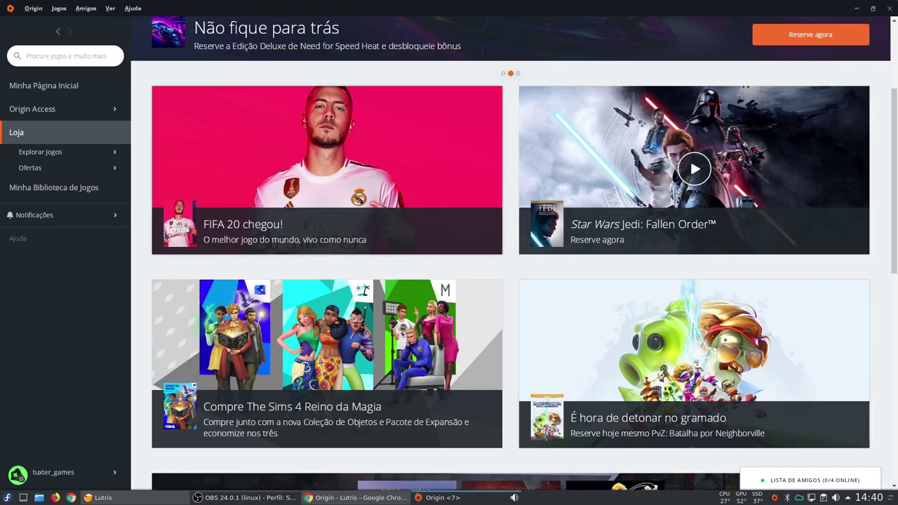
{"action": "left_click", "coordinate": [56, 186]}
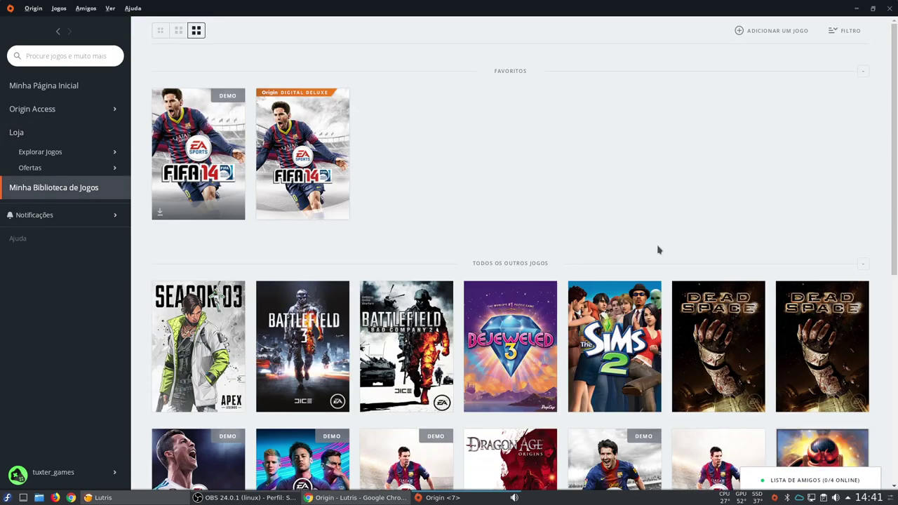
{"action": "scroll", "coordinate": [735, 198], "scroll_direction": "down", "scroll_amount": 6}
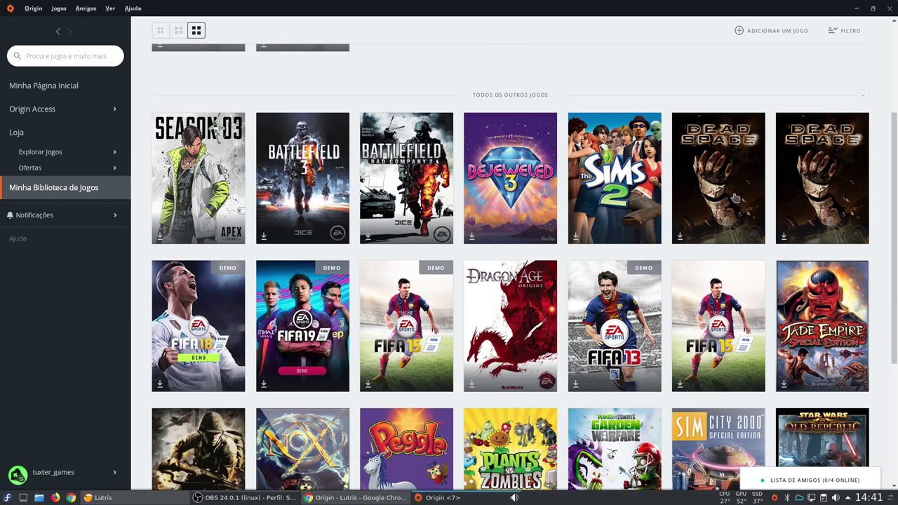
{"action": "scroll", "coordinate": [729, 199], "scroll_direction": "up", "scroll_amount": 3}
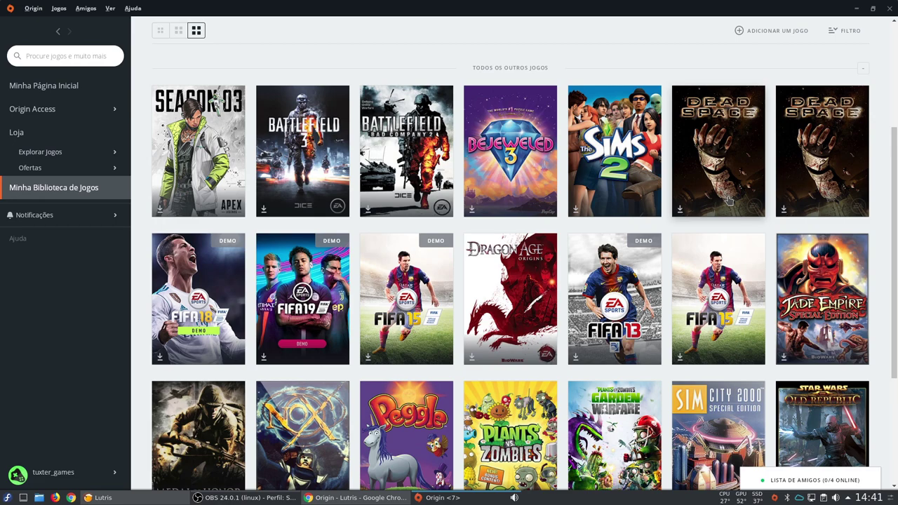
{"action": "scroll", "coordinate": [730, 201], "scroll_direction": "up", "scroll_amount": 2}
{"action": "scroll", "coordinate": [475, 156], "scroll_direction": "down", "scroll_amount": 5}
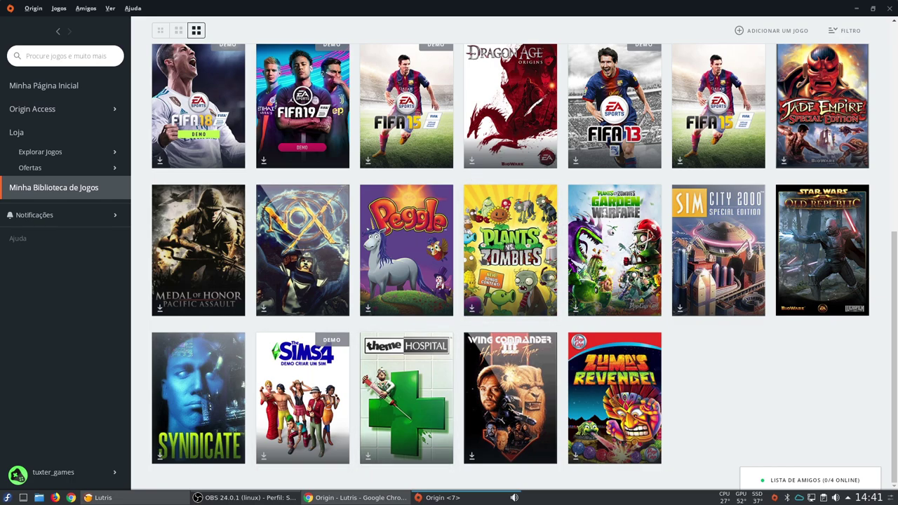
{"action": "scroll", "coordinate": [678, 365], "scroll_direction": "up", "scroll_amount": 3}
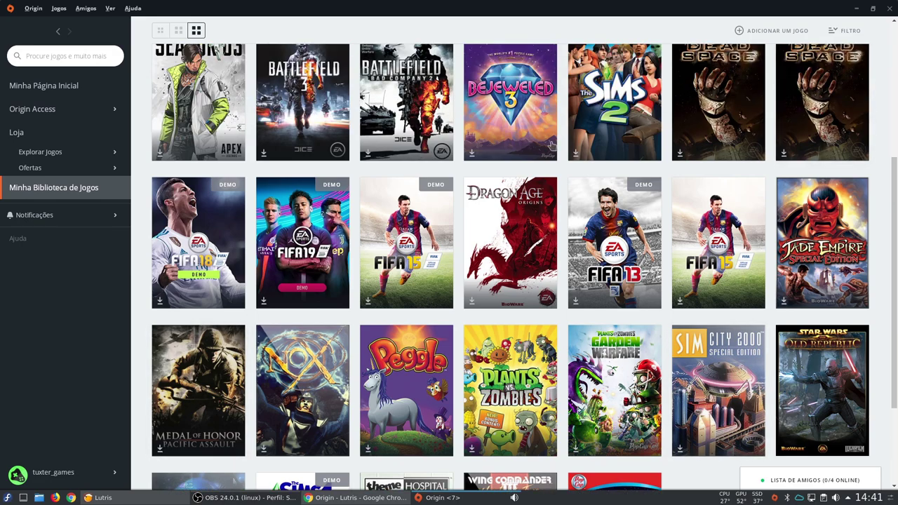
{"action": "scroll", "coordinate": [250, 256], "scroll_direction": "up", "scroll_amount": 4}
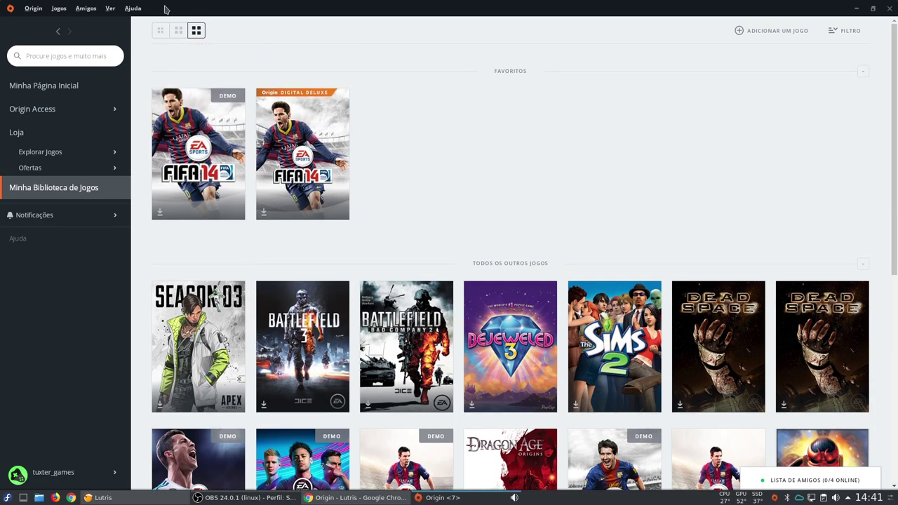
View the Origin client's version in its Sobre dialog and close the dialog.
{"action": "left_click", "coordinate": [132, 8]}
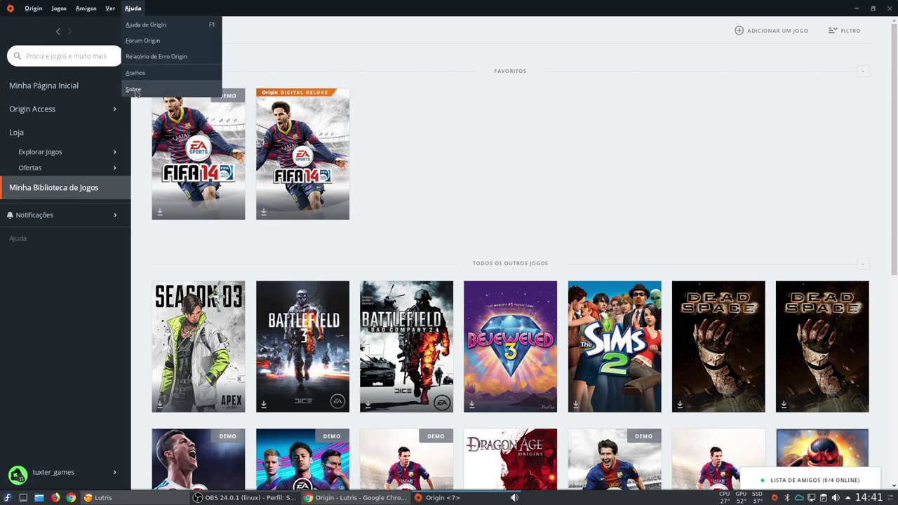
{"action": "left_click", "coordinate": [134, 89]}
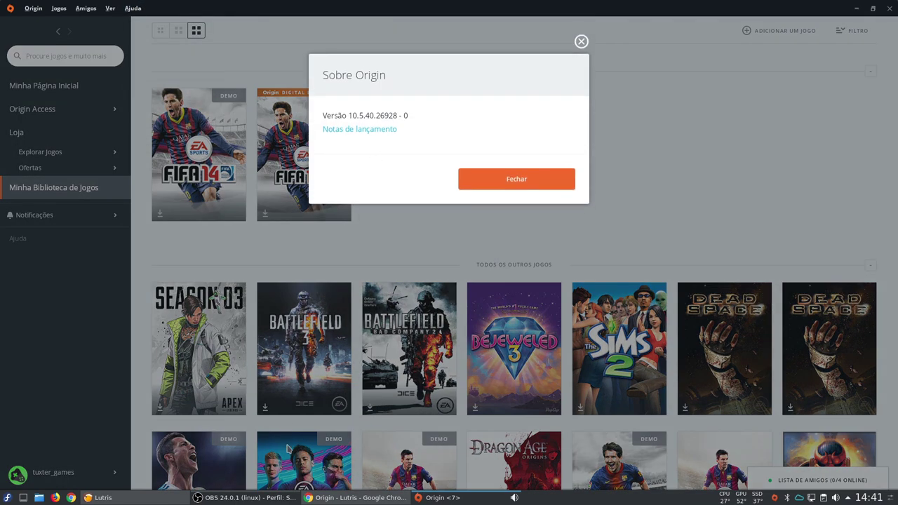
{"action": "left_click", "coordinate": [148, 499]}
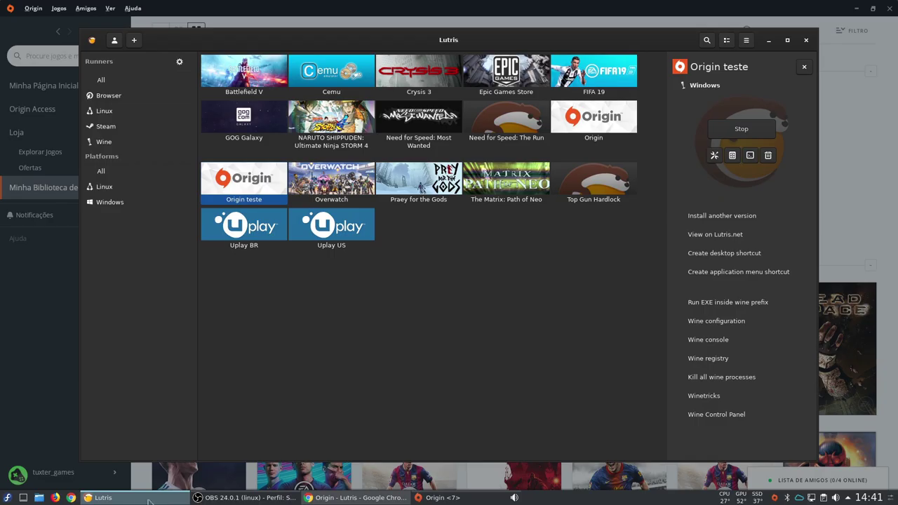
{"action": "left_click", "coordinate": [103, 497]}
{"action": "left_click", "coordinate": [356, 497]}
{"action": "left_click", "coordinate": [437, 497]}
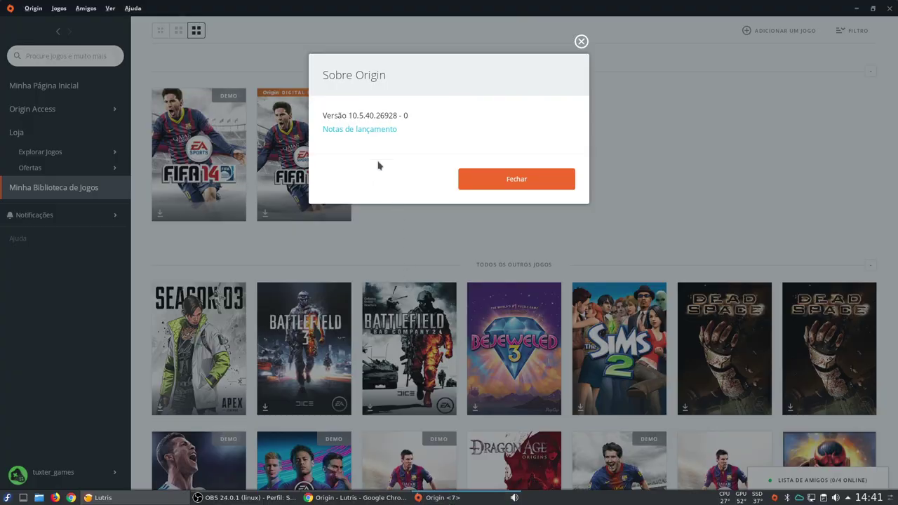
{"action": "left_click", "coordinate": [357, 497]}
{"action": "left_click", "coordinate": [437, 497]}
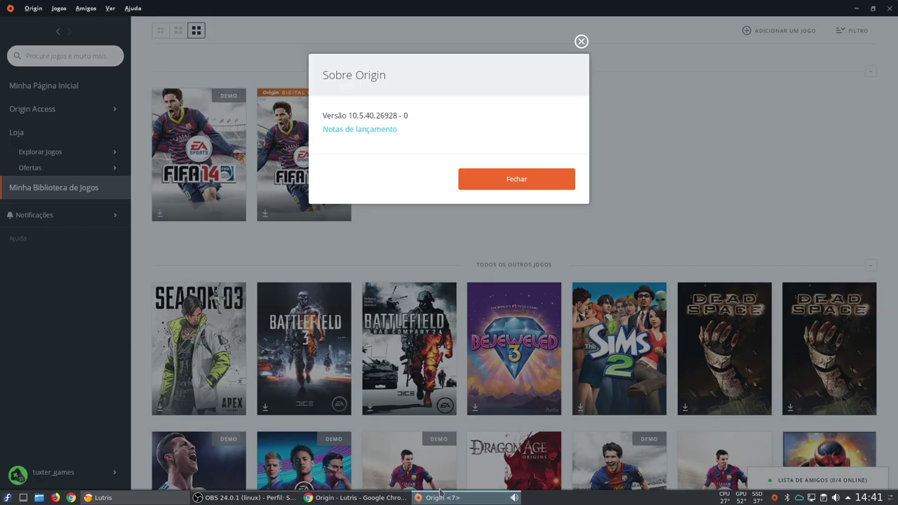
{"action": "left_click", "coordinate": [580, 42]}
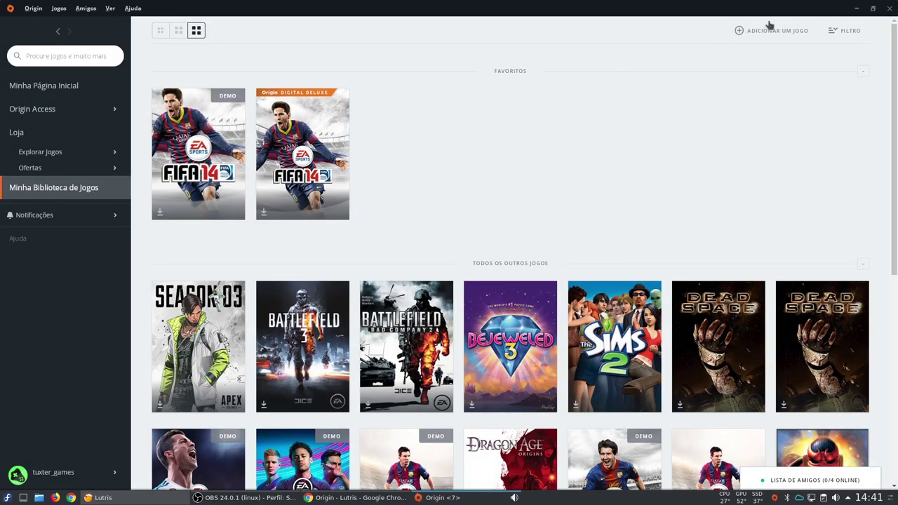
Restore the Origin window to a smaller size and compare its Sobre version with the installer version on the Lutris page.
{"action": "left_click", "coordinate": [872, 8]}
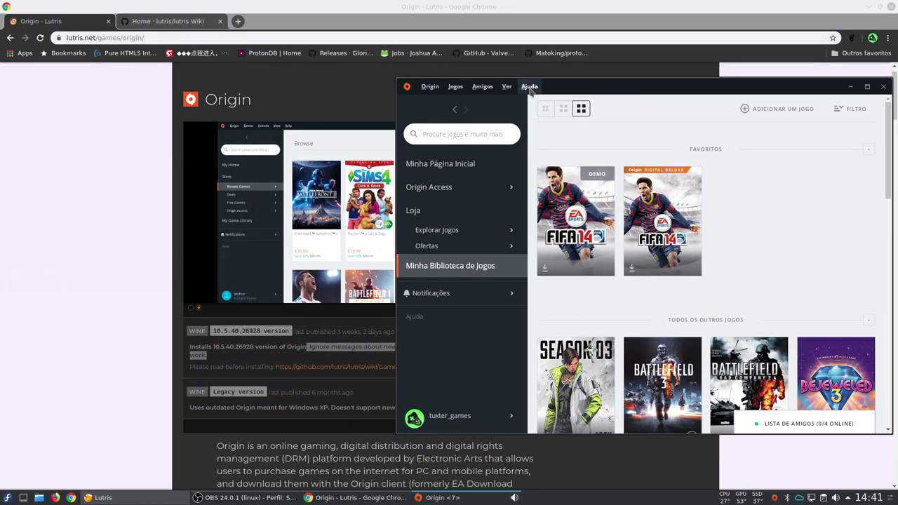
{"action": "left_click", "coordinate": [529, 86]}
{"action": "left_click", "coordinate": [536, 166]}
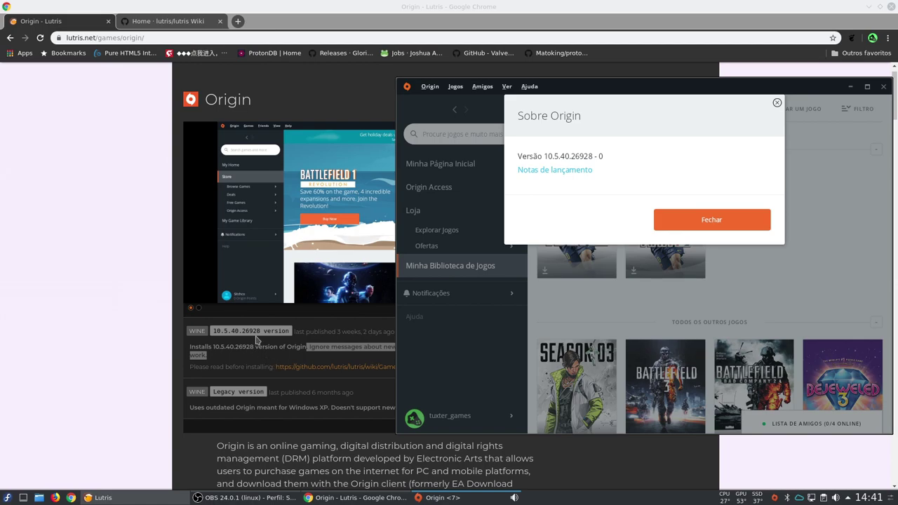
{"action": "left_click", "coordinate": [767, 226]}
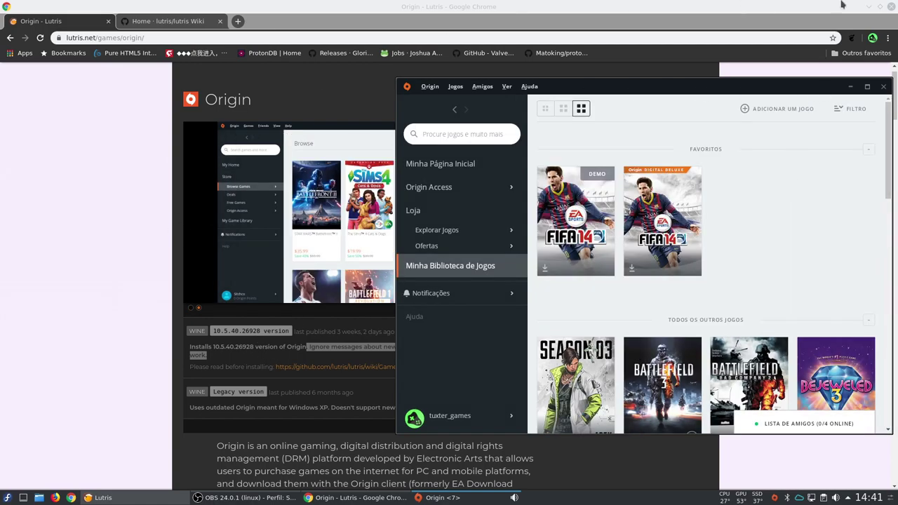
Minimize the Chrome window and move the Origin window to the middle of the desktop.
{"action": "left_click", "coordinate": [866, 7]}
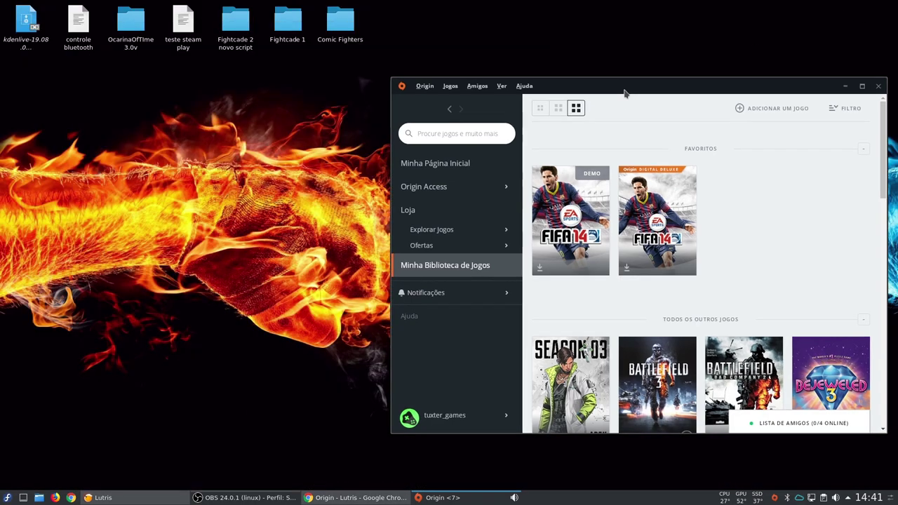
{"action": "left_click_drag", "start_coordinate": [627, 91], "coordinate": [451, 65]}
{"action": "scroll", "coordinate": [567, 289], "scroll_direction": "down", "scroll_amount": 3}
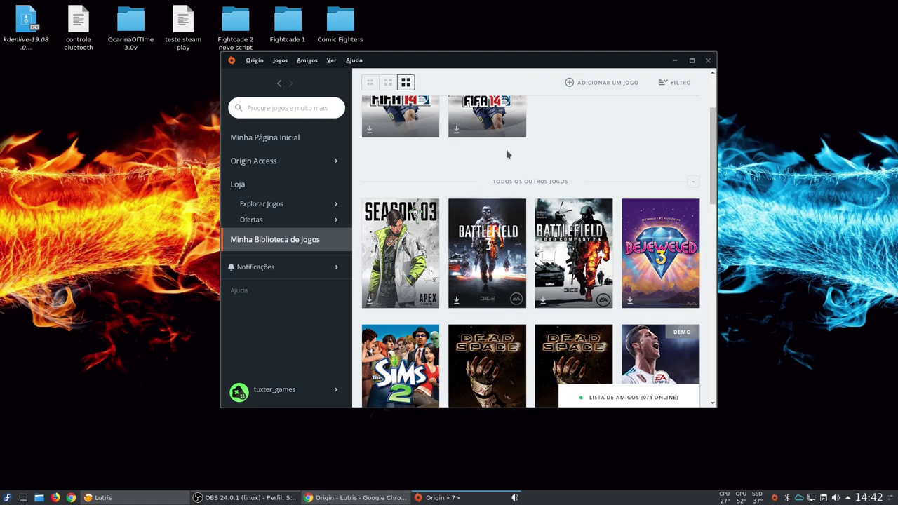
{"action": "left_click_drag", "start_coordinate": [575, 64], "coordinate": [535, 84]}
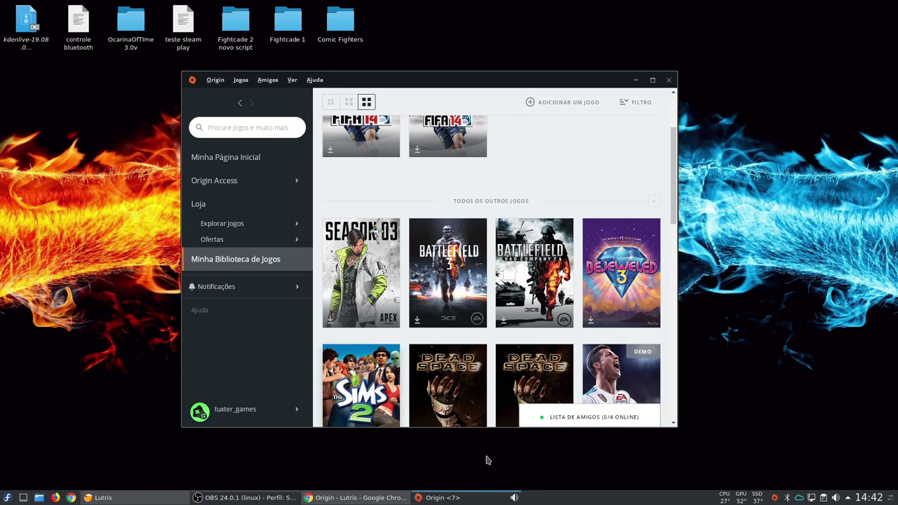
Switch to Chrome and open the "Game: Origin" page in the Lutris wiki on GitHub.
{"action": "left_click", "coordinate": [372, 497]}
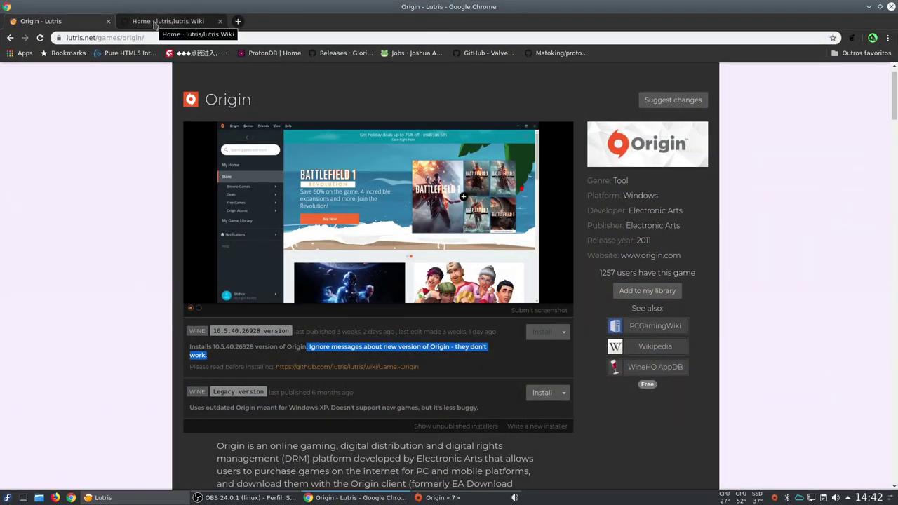
{"action": "left_click_drag", "start_coordinate": [893, 95], "coordinate": [882, 497]}
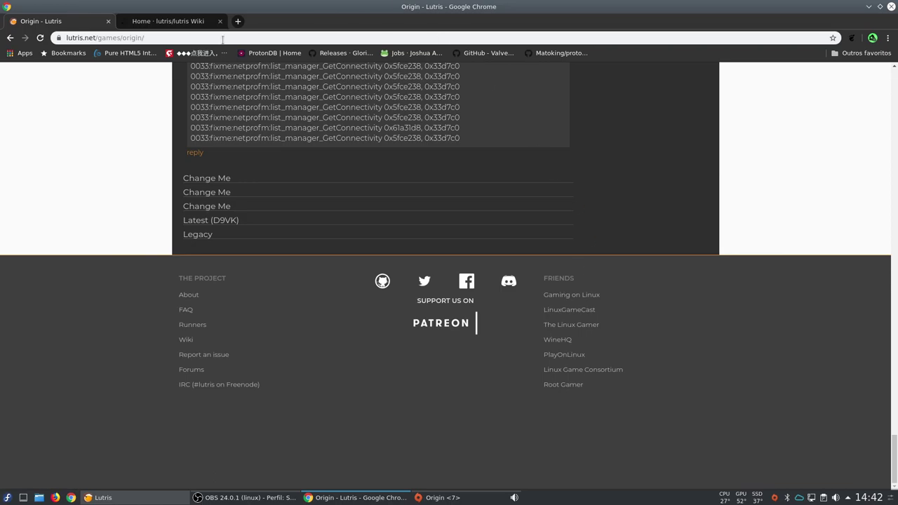
{"action": "left_click", "coordinate": [188, 25]}
{"action": "scroll", "coordinate": [756, 358], "scroll_direction": "down", "scroll_amount": 2}
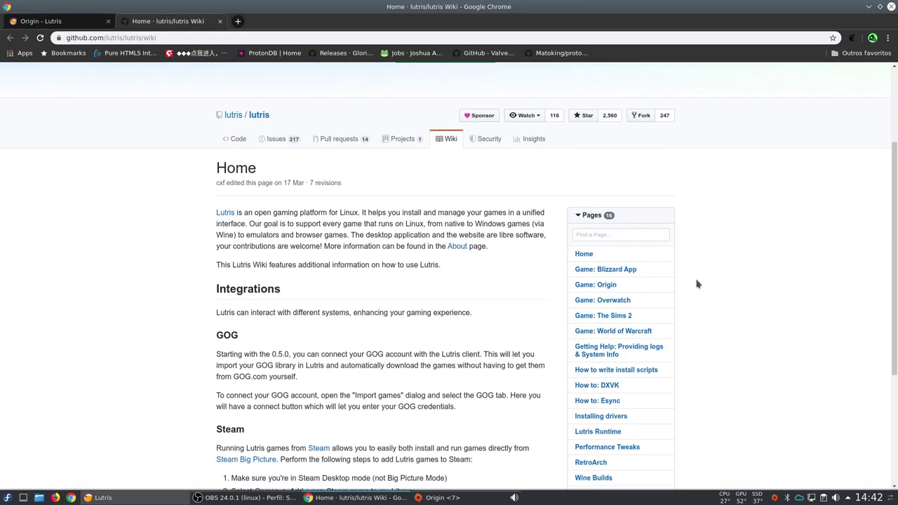
{"action": "left_click", "coordinate": [611, 292]}
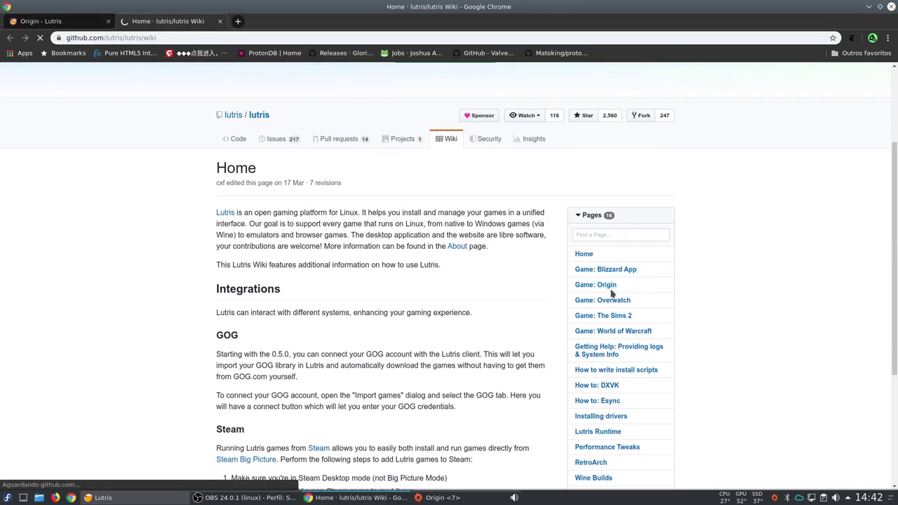
Examine the wiki's Origin dependencies, update instructions and game install workarounds, and minimize Chrome.
{"action": "scroll", "coordinate": [803, 192], "scroll_direction": "down", "scroll_amount": 5}
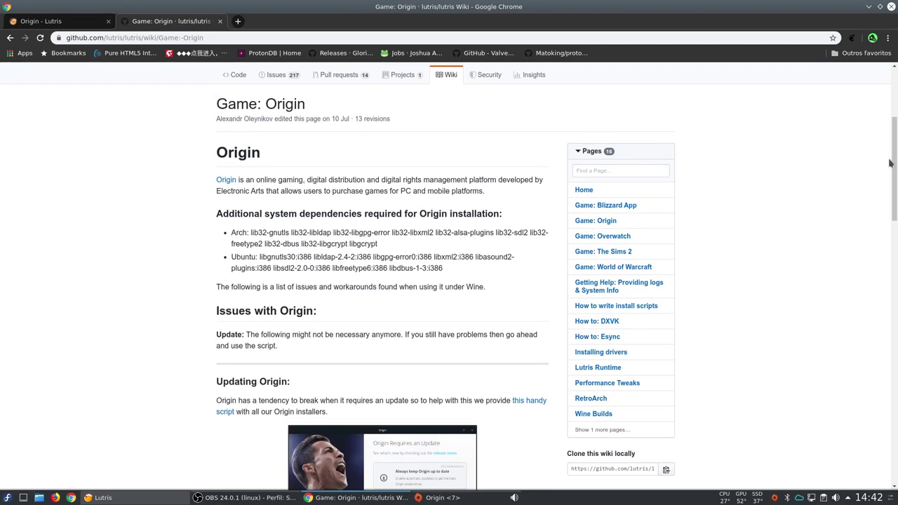
{"action": "left_click_drag", "start_coordinate": [889, 163], "coordinate": [805, 221]}
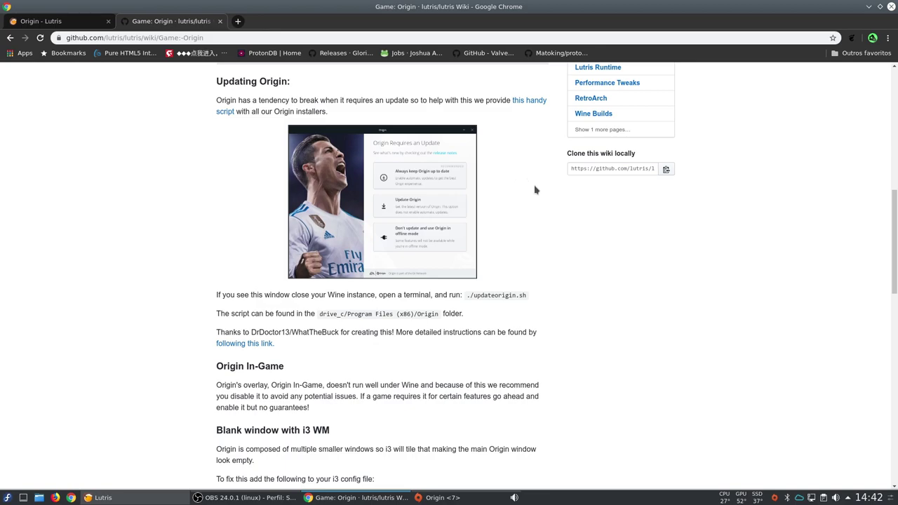
{"action": "scroll", "coordinate": [533, 187], "scroll_direction": "down", "scroll_amount": 10}
{"action": "scroll", "coordinate": [534, 212], "scroll_direction": "up", "scroll_amount": 11}
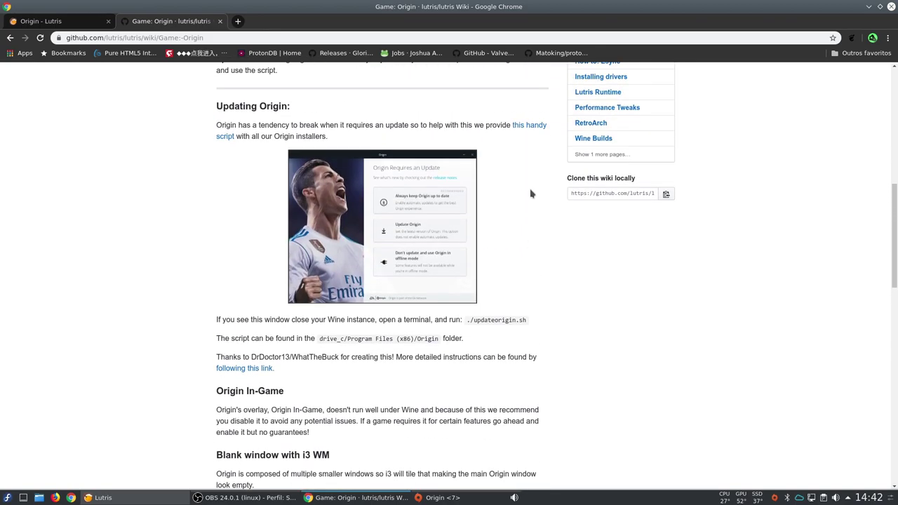
{"action": "scroll", "coordinate": [534, 195], "scroll_direction": "down", "scroll_amount": 8}
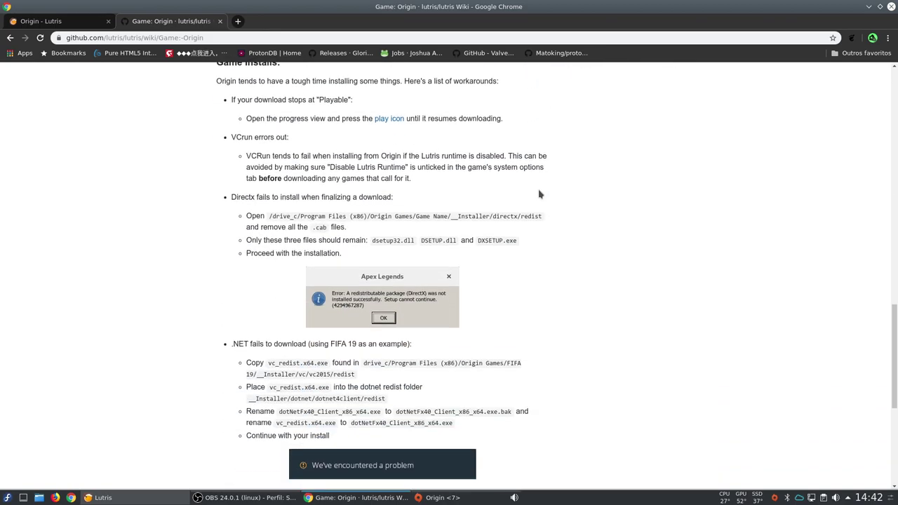
{"action": "scroll", "coordinate": [542, 195], "scroll_direction": "down", "scroll_amount": 5}
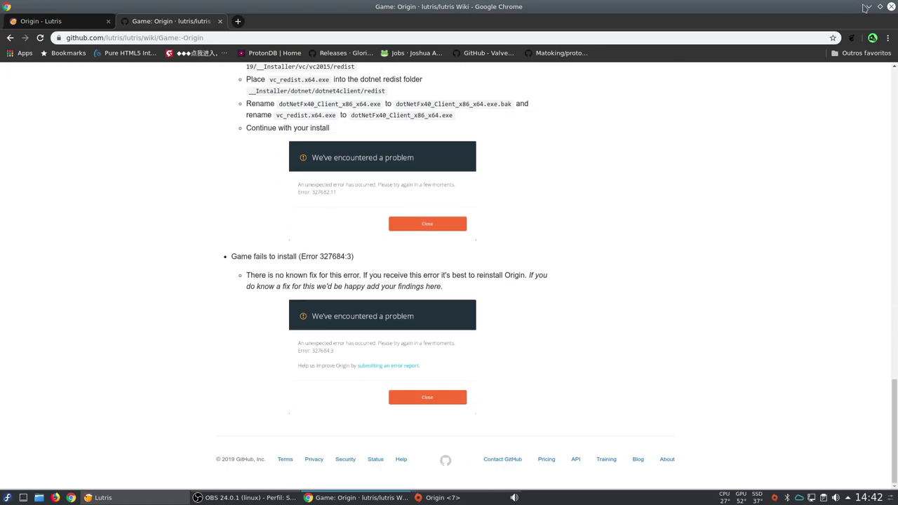
{"action": "left_click", "coordinate": [866, 7]}
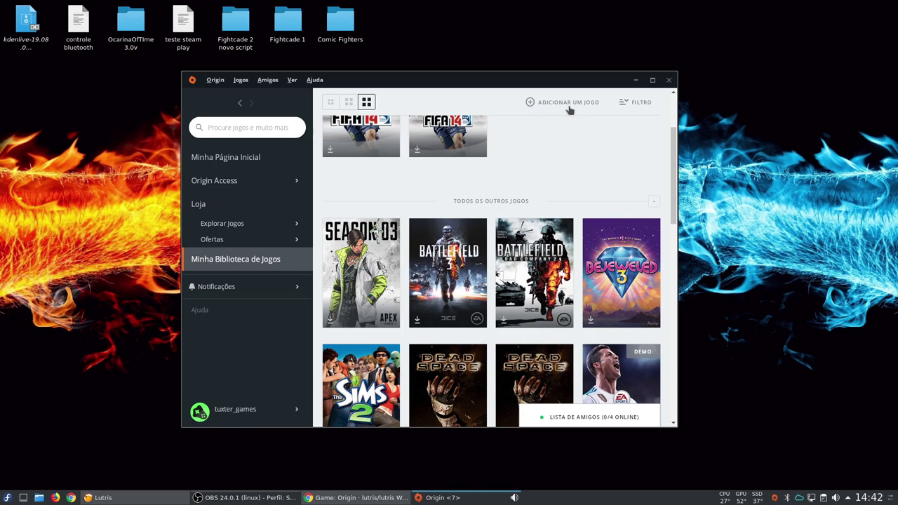
Move the Origin window toward the desktop's upper-left area and look through the game library again.
{"action": "left_click_drag", "start_coordinate": [557, 83], "coordinate": [472, 70]}
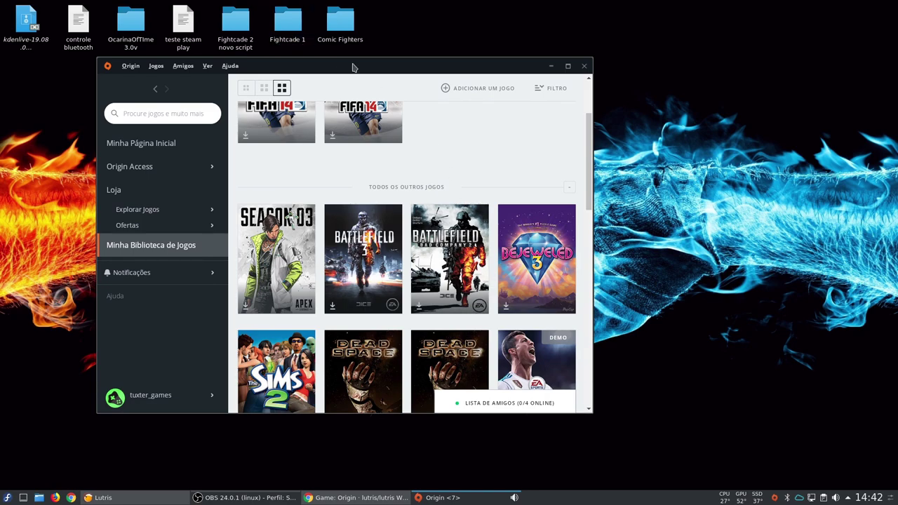
{"action": "left_click_drag", "start_coordinate": [440, 71], "coordinate": [412, 51]}
{"action": "scroll", "coordinate": [452, 254], "scroll_direction": "down", "scroll_amount": 3}
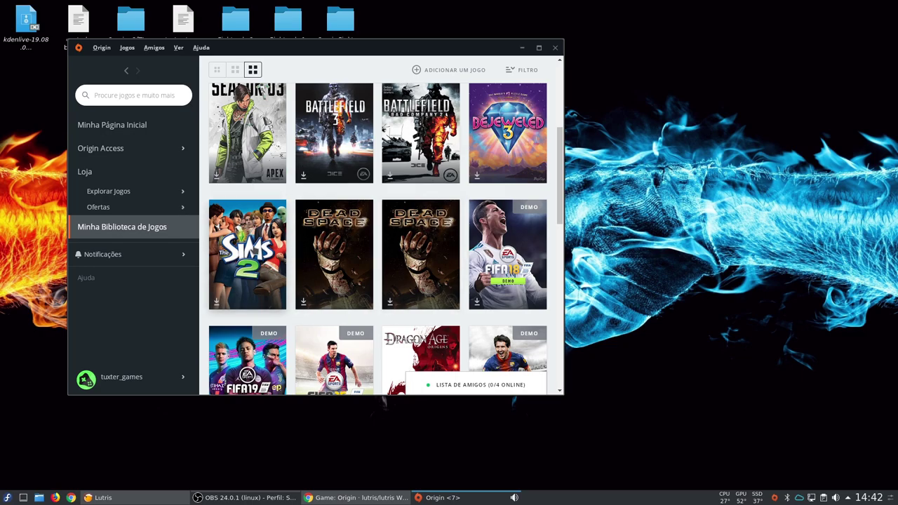
{"action": "scroll", "coordinate": [313, 286], "scroll_direction": "down", "scroll_amount": 15}
{"action": "scroll", "coordinate": [313, 286], "scroll_direction": "up", "scroll_amount": 5}
{"action": "scroll", "coordinate": [451, 256], "scroll_direction": "up", "scroll_amount": 5}
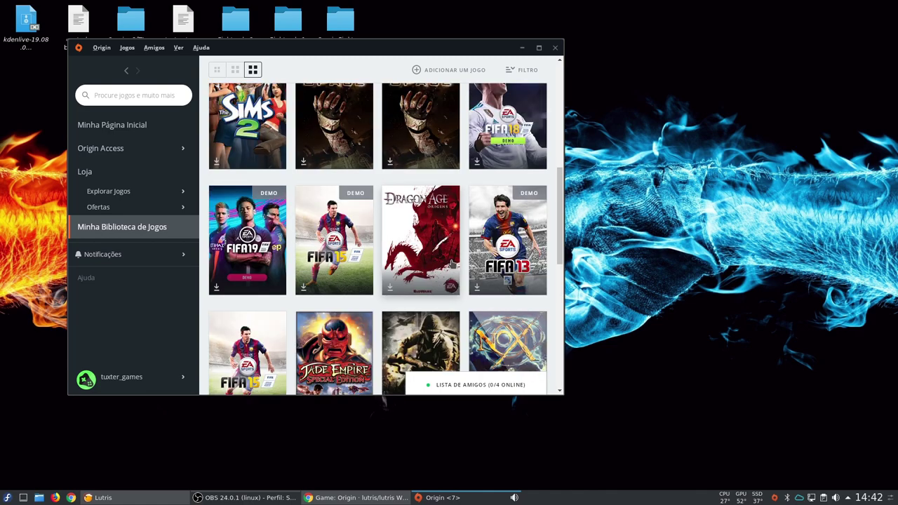